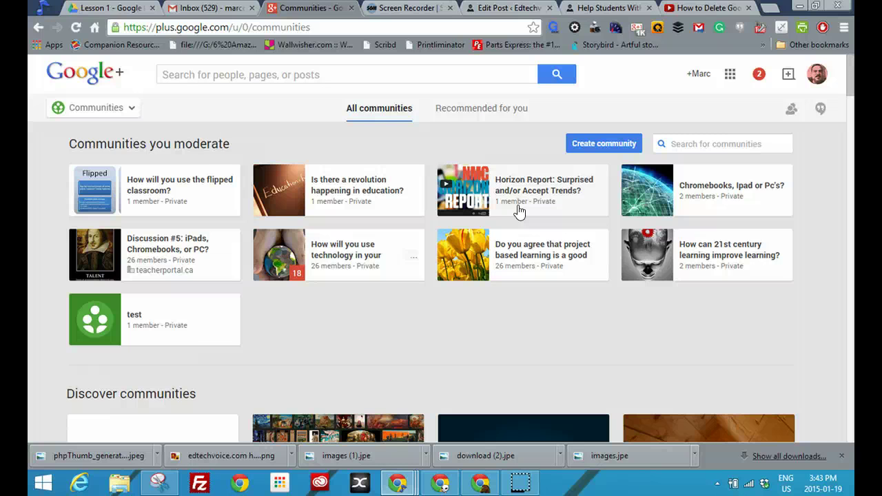
# Step: Open the moderated community "Horizon Report: Surprised and/or Accept Trends?" and look over its posts and member section
pyautogui.click(525, 186)
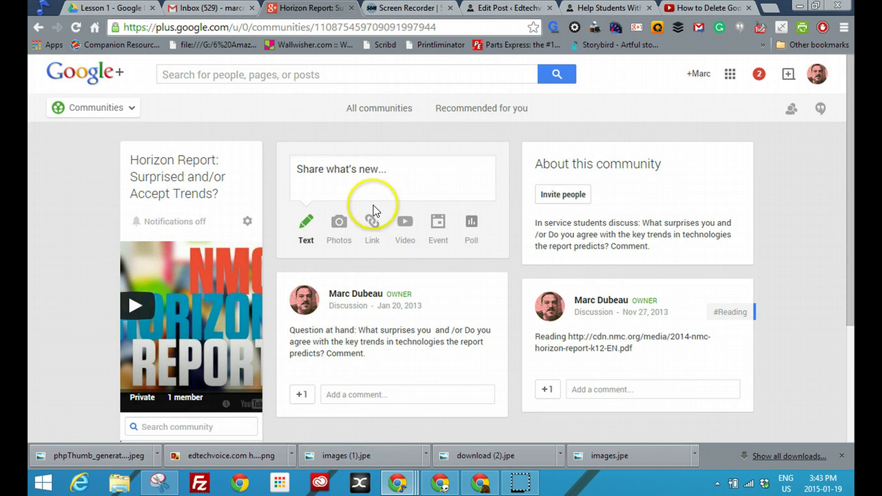
pyautogui.scroll(-3, 850, 246)
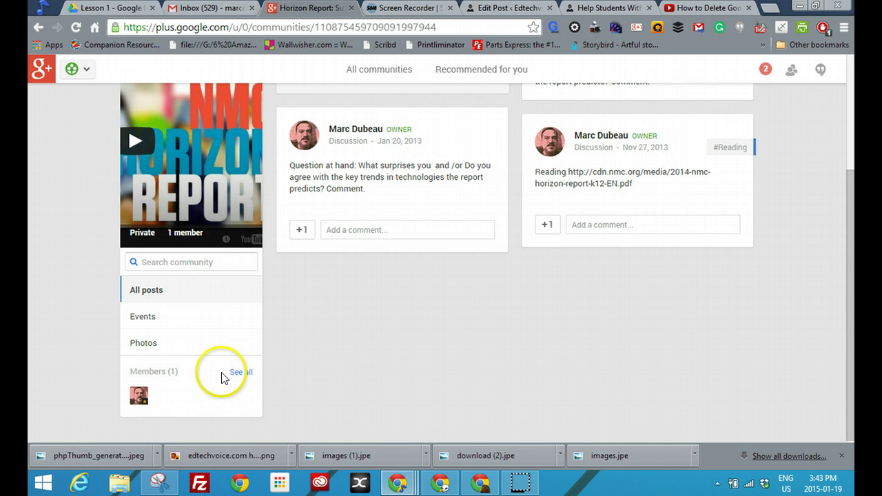
pyautogui.moveTo(851, 241); pyautogui.dragTo(852, 134)
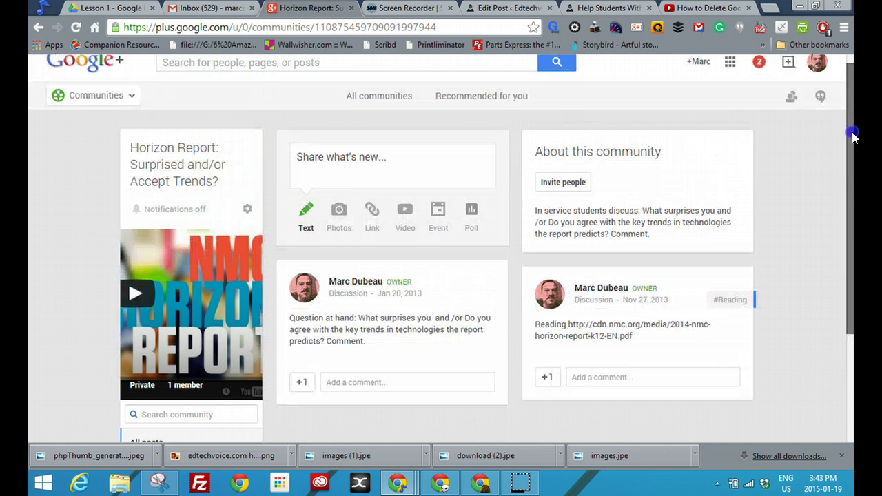
# Step: Invite a person found by first name to the Horizon Report community and send the invitation without a comment
pyautogui.click(564, 181)
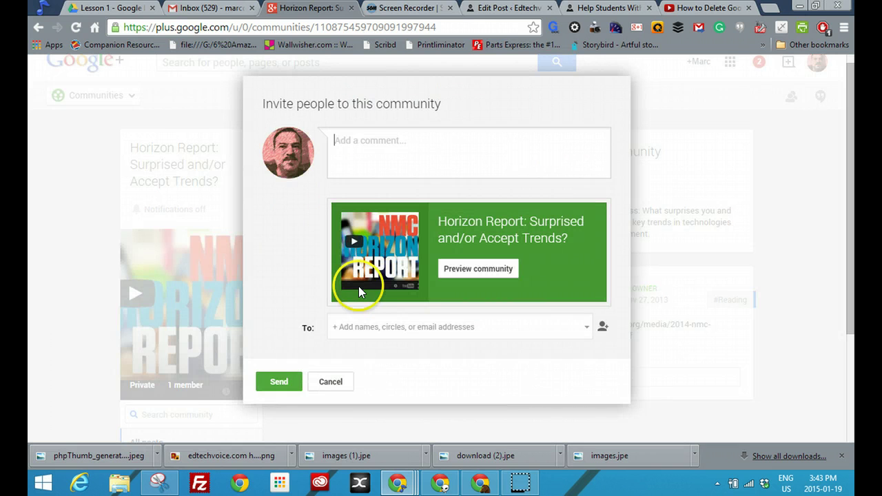
pyautogui.click(347, 324)
pyautogui.write('marc')
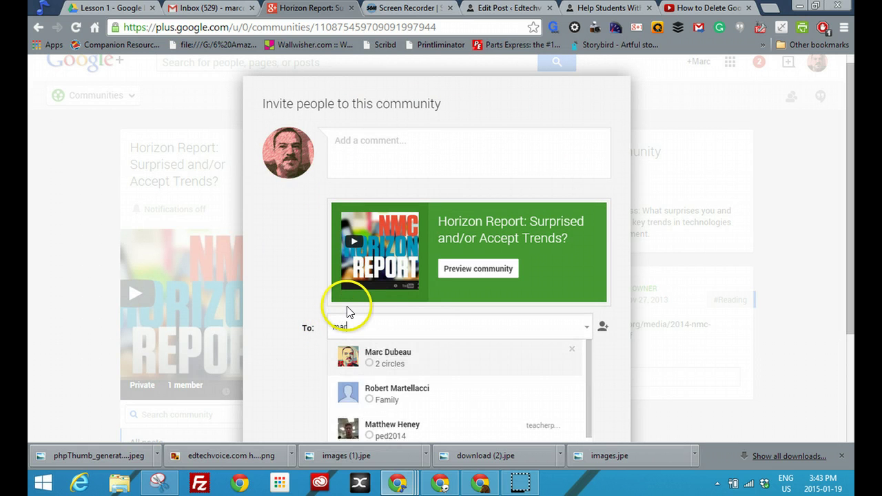
pyautogui.click(373, 363)
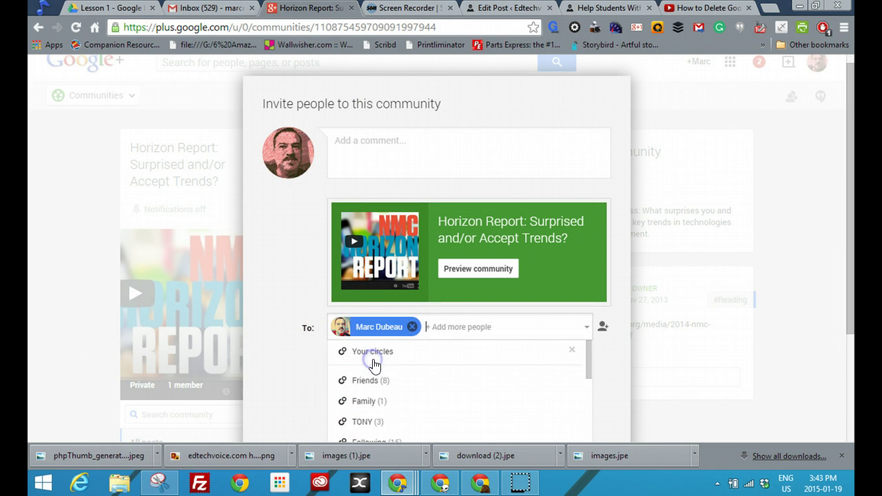
pyautogui.moveTo(853, 299); pyautogui.dragTo(850, 350)
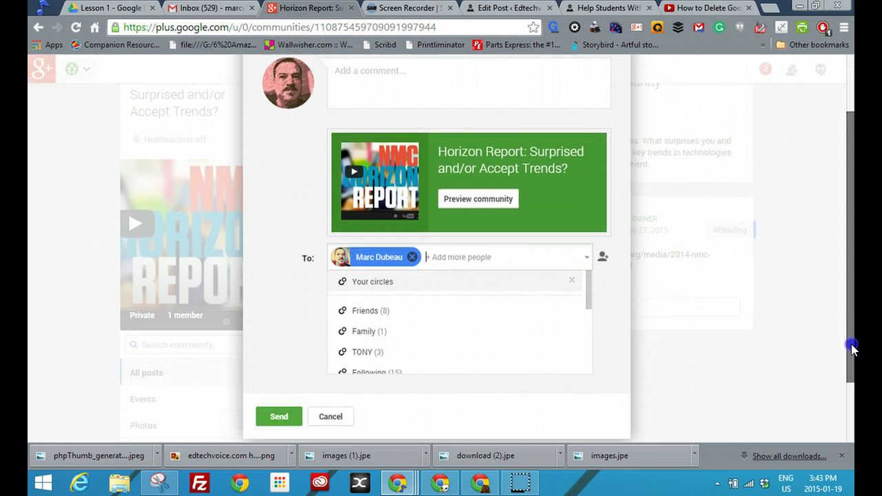
pyautogui.click(277, 417)
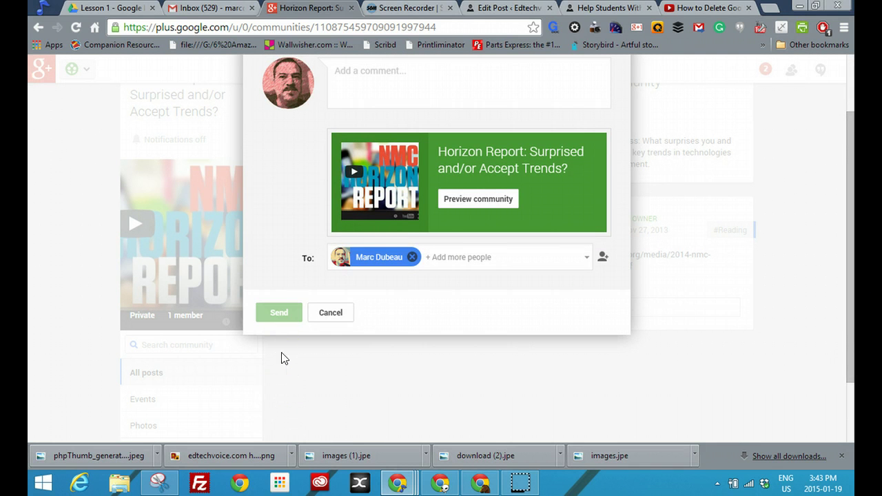
pyautogui.click(384, 345)
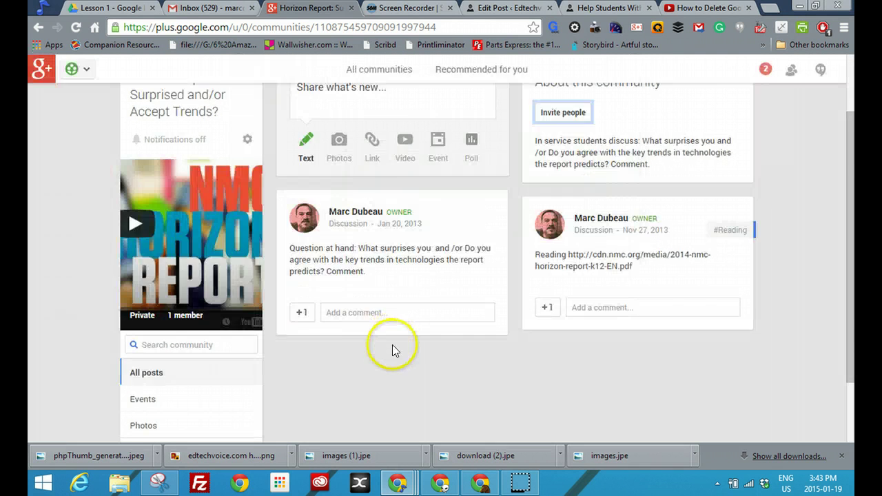
# Step: Open the community's full member list and promote the newly joined member from member to moderator
pyautogui.scroll(2, 364, 325)
pyautogui.click(854, 190)
pyautogui.moveTo(854, 190); pyautogui.dragTo(850, 295)
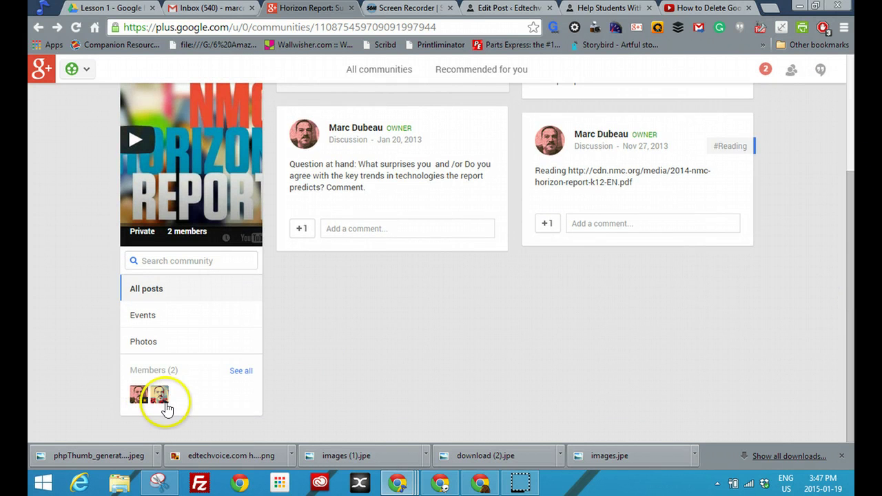
pyautogui.moveTo(164, 405)
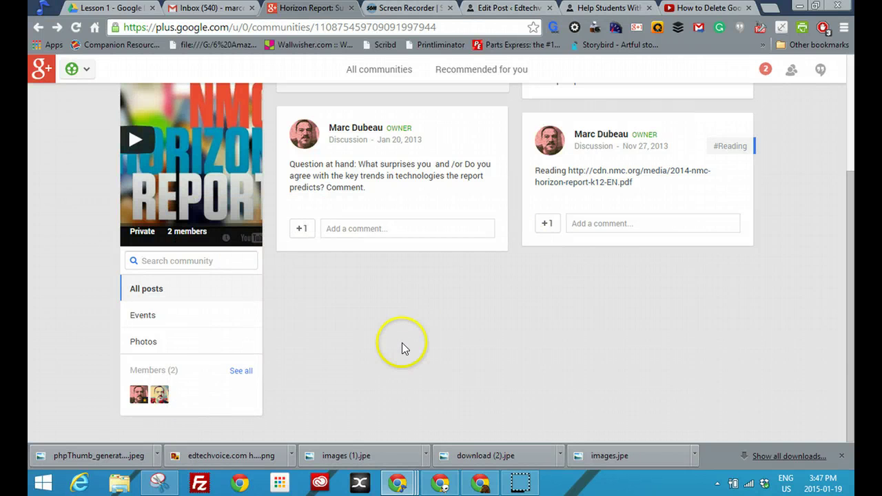
pyautogui.click(244, 374)
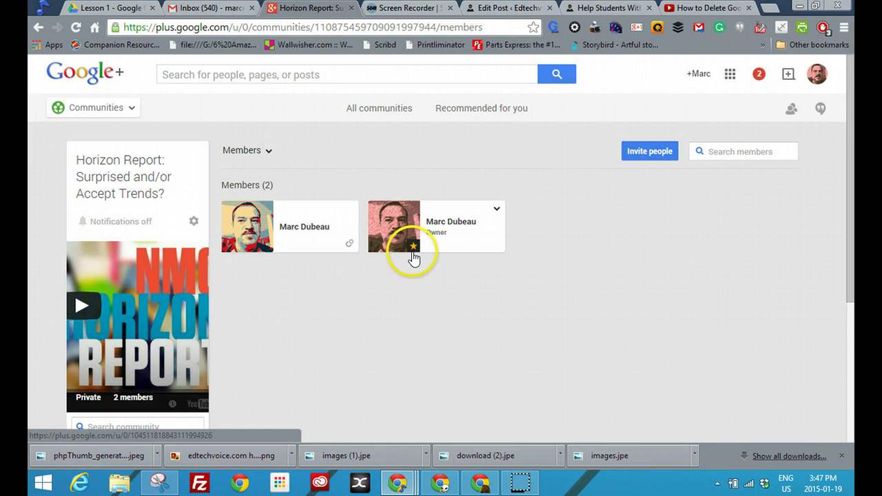
pyautogui.moveTo(414, 258)
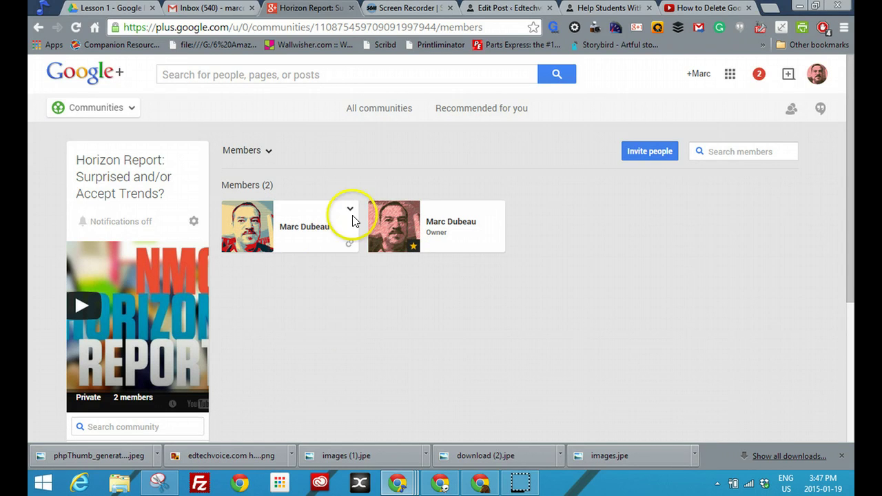
pyautogui.click(349, 210)
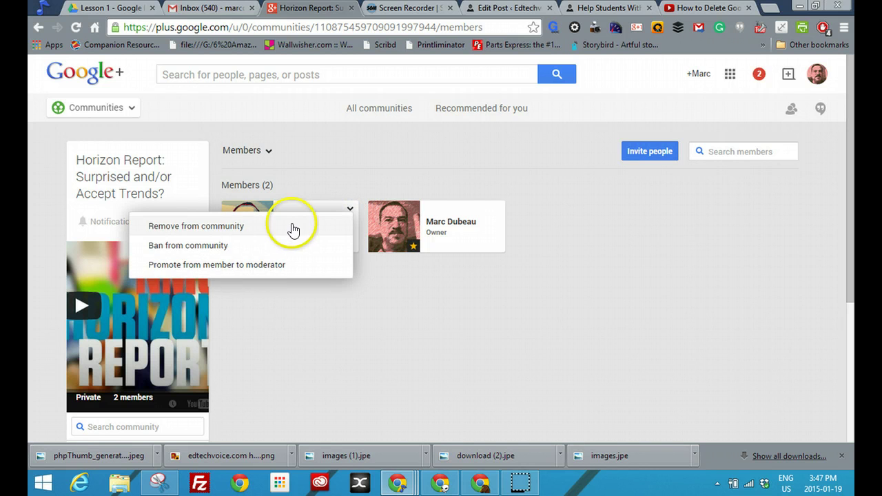
pyautogui.click(216, 266)
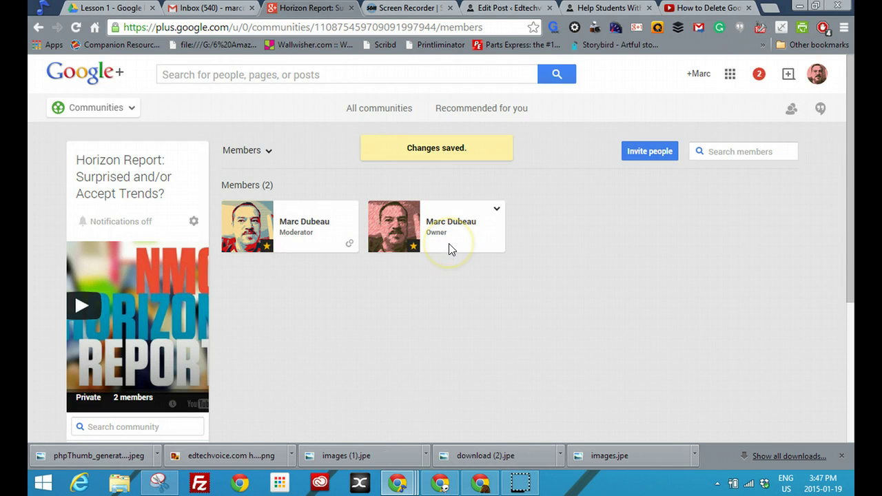
pyautogui.click(256, 221)
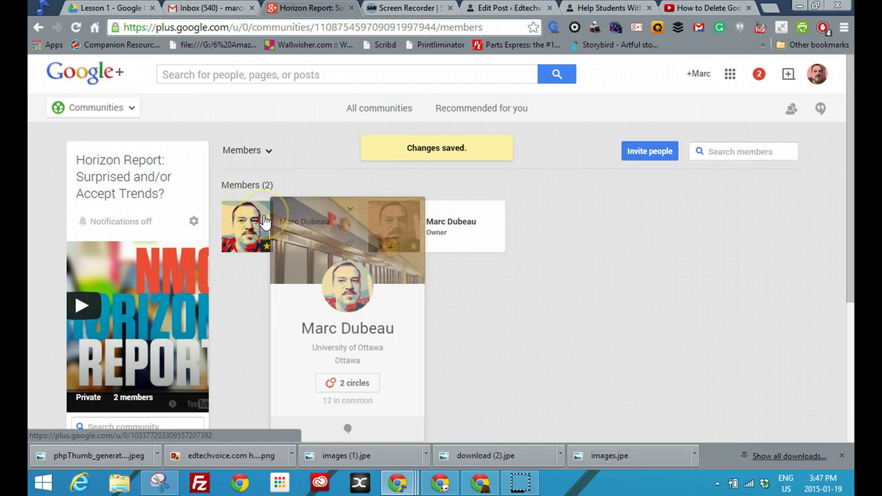
pyautogui.click(237, 258)
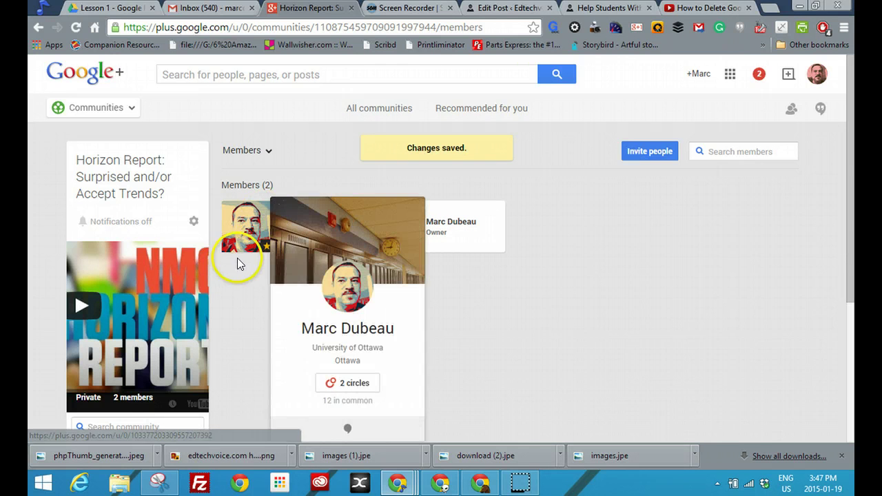
pyautogui.click(232, 287)
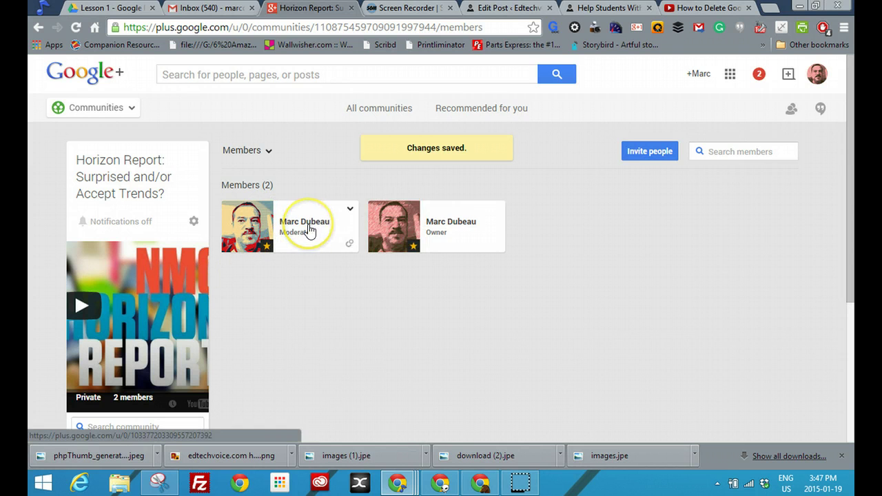
pyautogui.moveTo(296, 221)
pyautogui.click(289, 273)
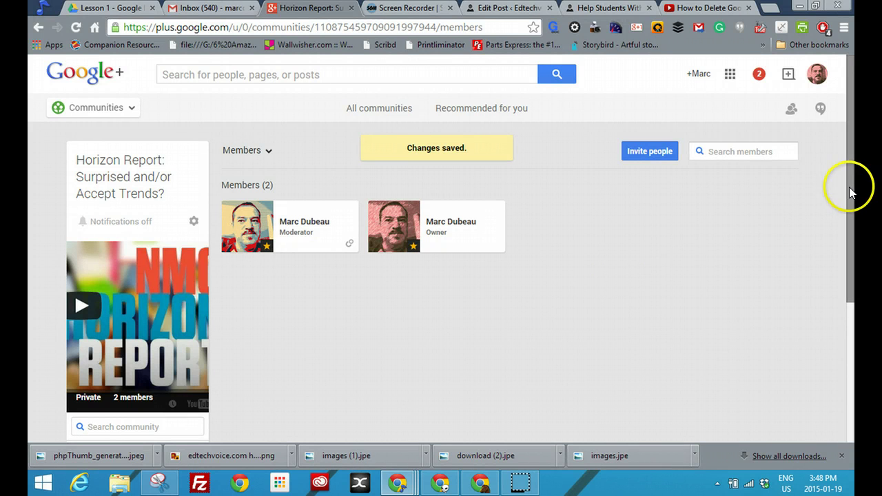
pyautogui.moveTo(852, 233)
pyautogui.mouseDown()
pyautogui.moveTo(842, 321)
pyautogui.moveTo(853, 215)
pyautogui.mouseUp()
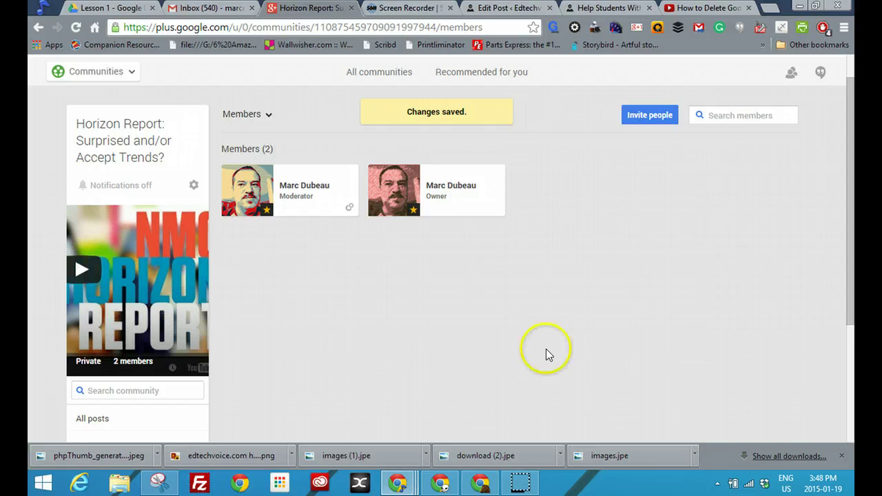
pyautogui.press('super+c')
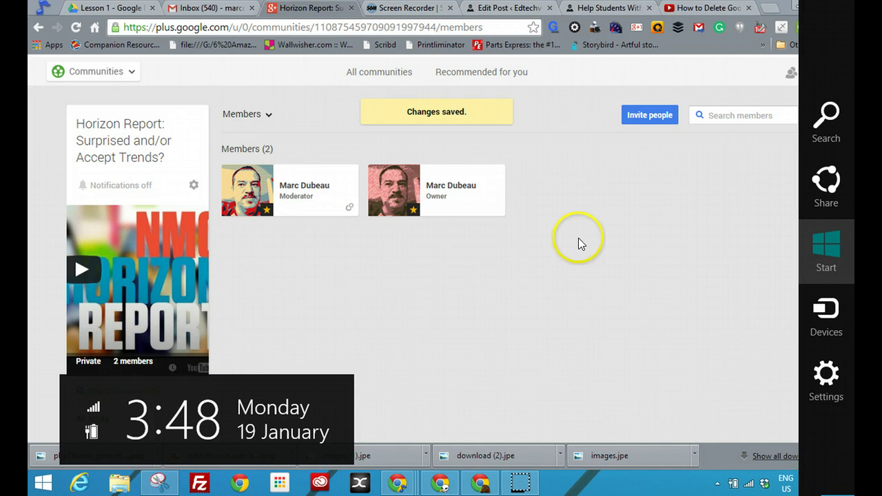
# Step: Draft another community invitation with a contact found by first name as recipient, and remove that recipient again
pyautogui.click(650, 115)
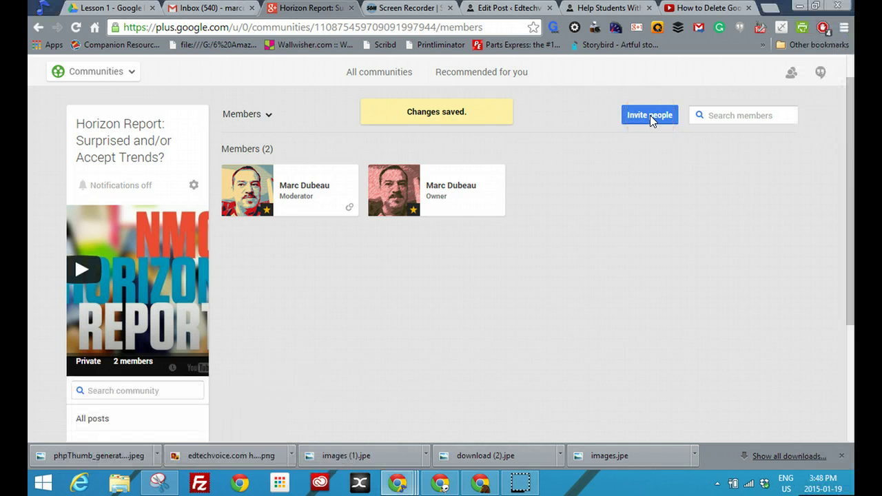
pyautogui.click(650, 115)
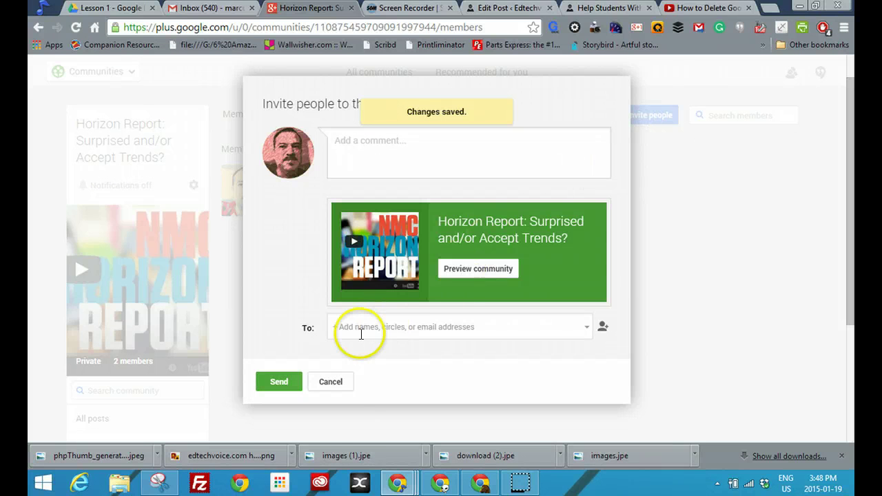
pyautogui.click(360, 334)
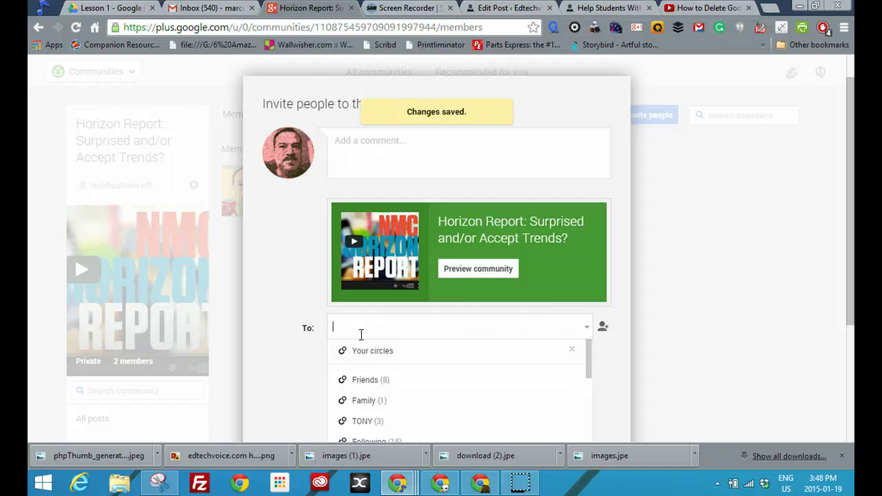
pyautogui.write('jor')
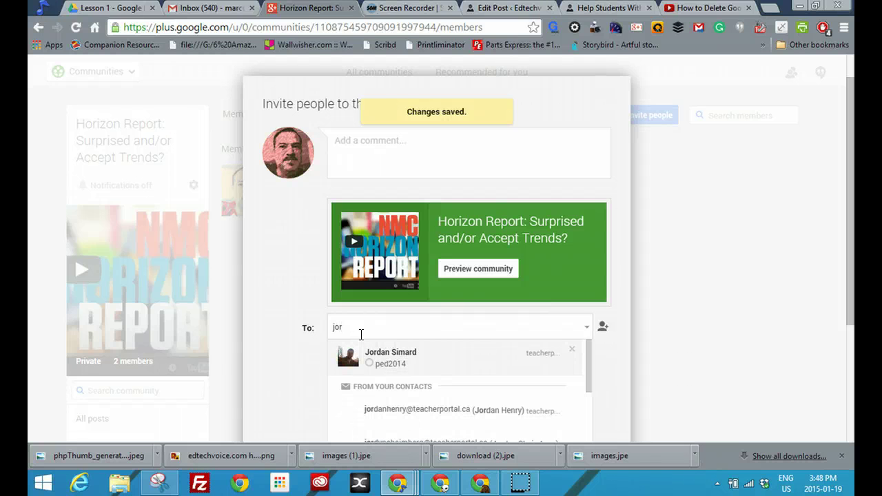
pyautogui.click(377, 355)
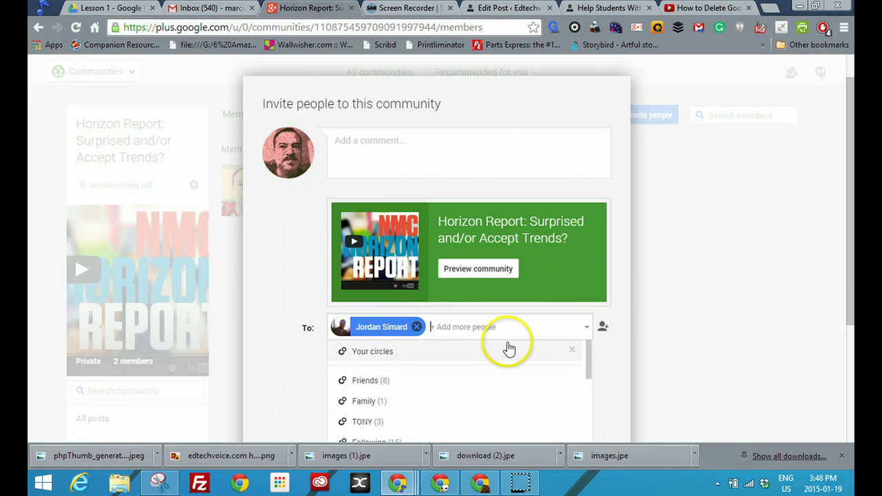
pyautogui.moveTo(853, 299); pyautogui.dragTo(849, 365)
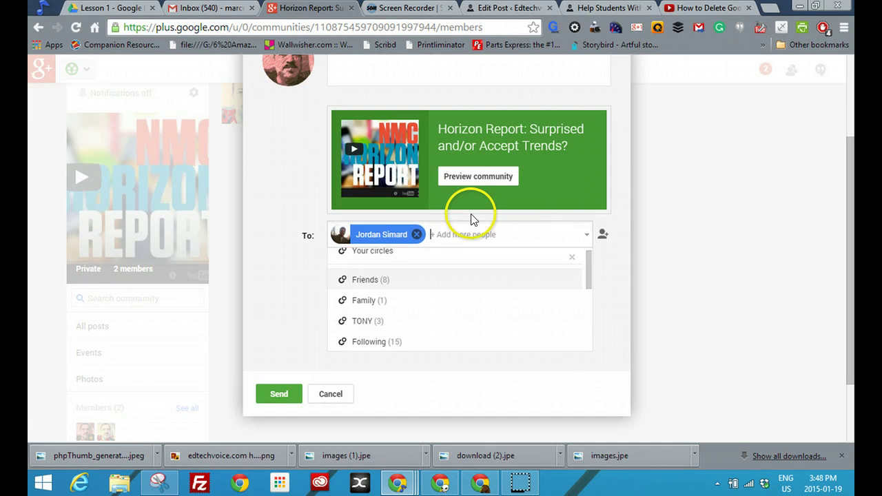
pyautogui.click(416, 235)
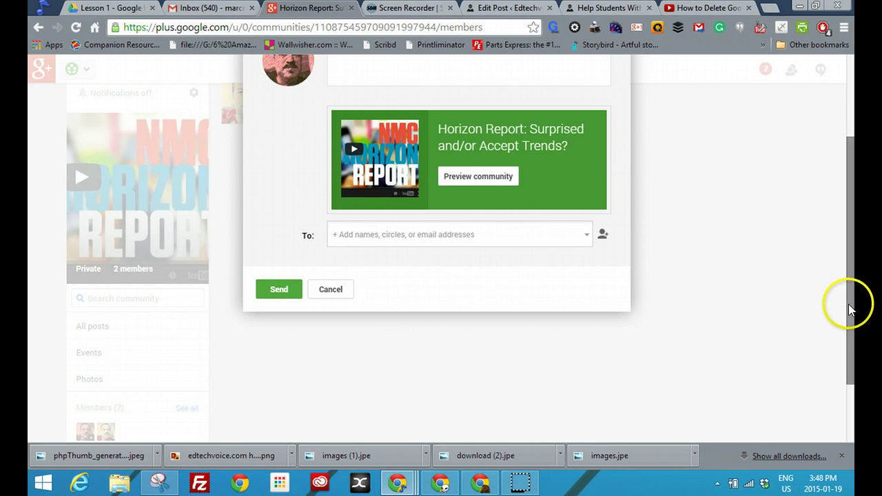
pyautogui.moveTo(849, 304); pyautogui.dragTo(851, 216)
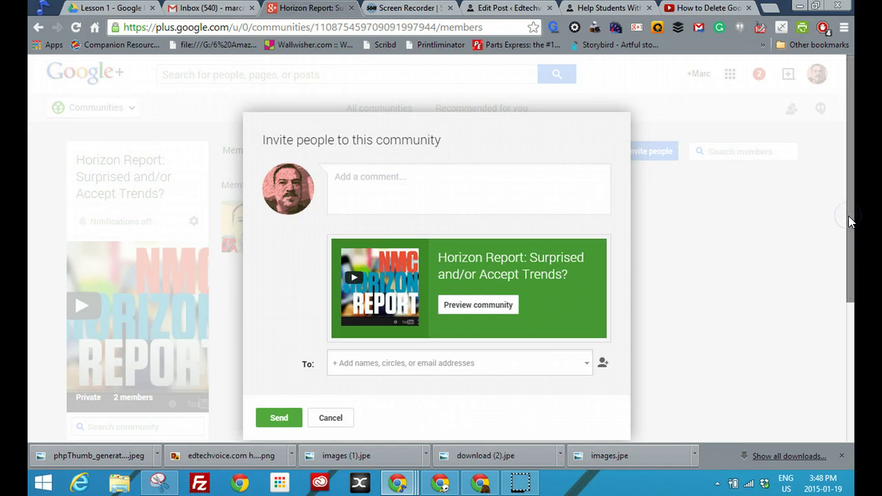